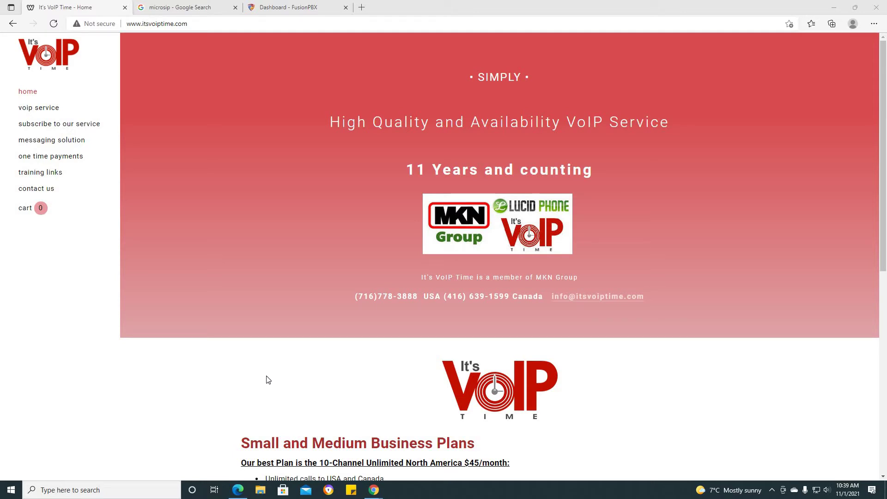
# Review the VoIP service plans, including the $15/extension hosted solution, and the contact details on the It's VoIP Time site, ending on its home page
pyautogui.click(50, 112)
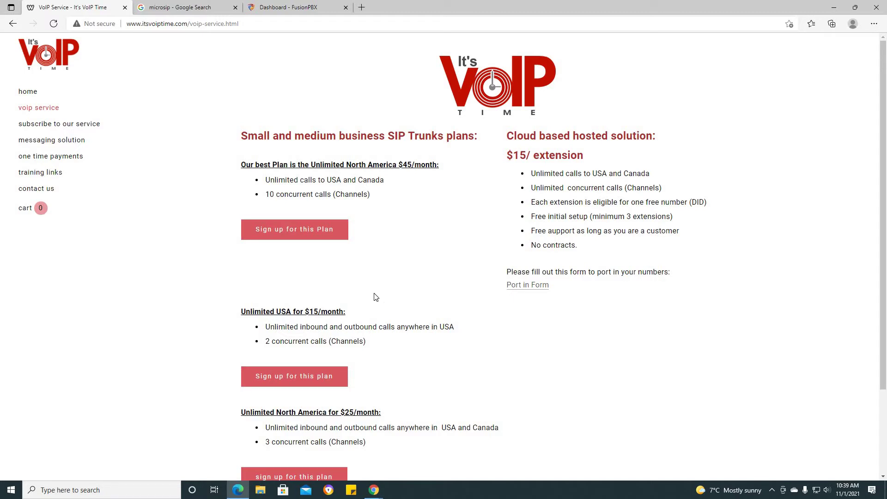
pyautogui.scroll(-1, 375, 297)
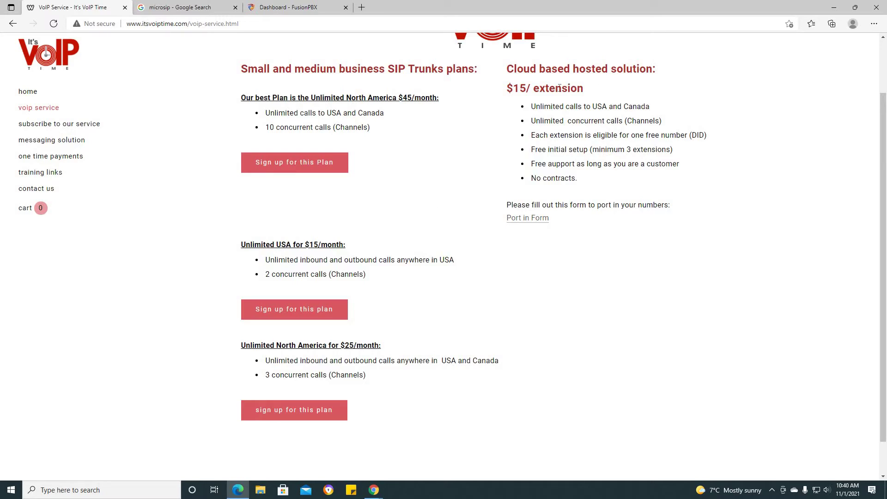
pyautogui.moveTo(508, 91); pyautogui.dragTo(594, 93)
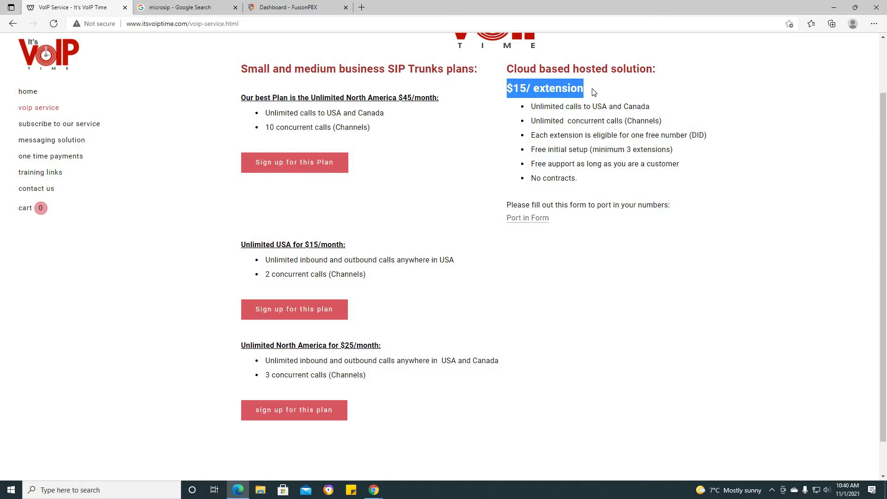
pyautogui.click(545, 132)
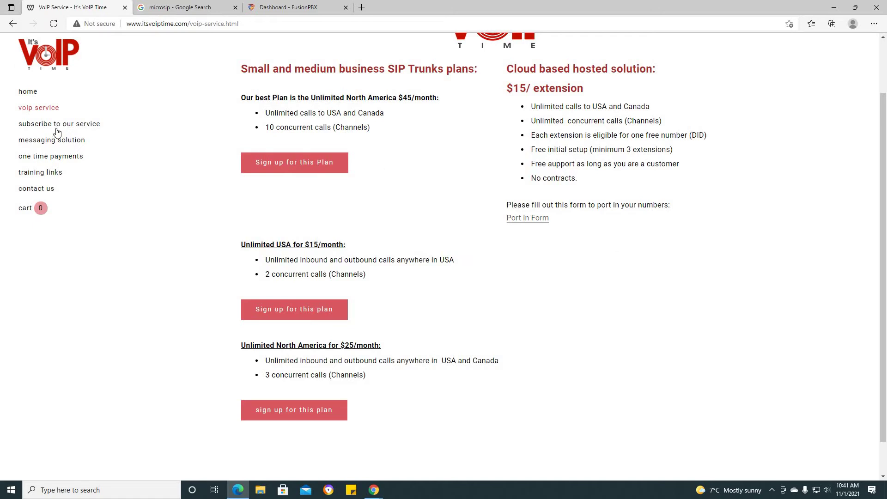
pyautogui.click(51, 188)
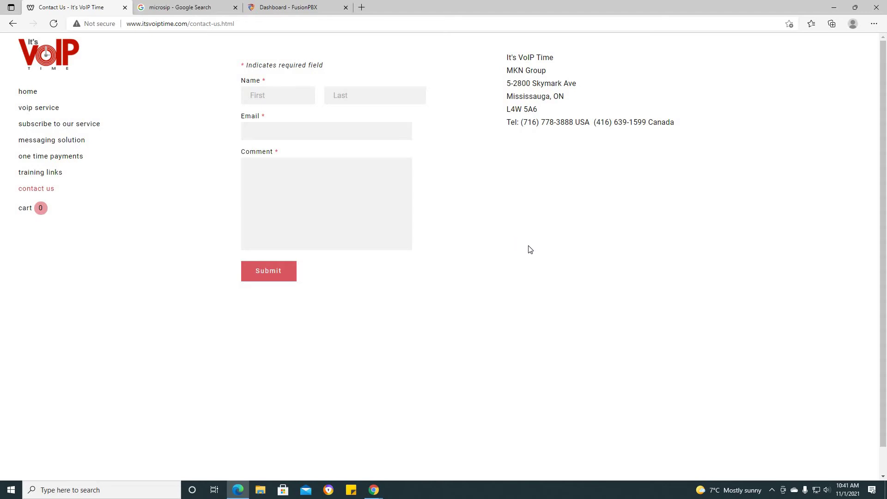
pyautogui.click(60, 62)
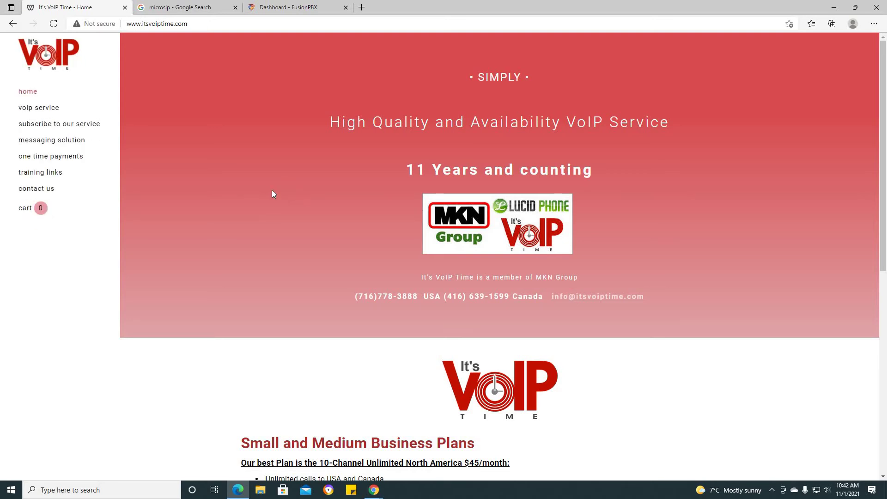
# Show the MicroSIP downloads page and shrink and narrow the browser window to expose the desktop
pyautogui.click(180, 8)
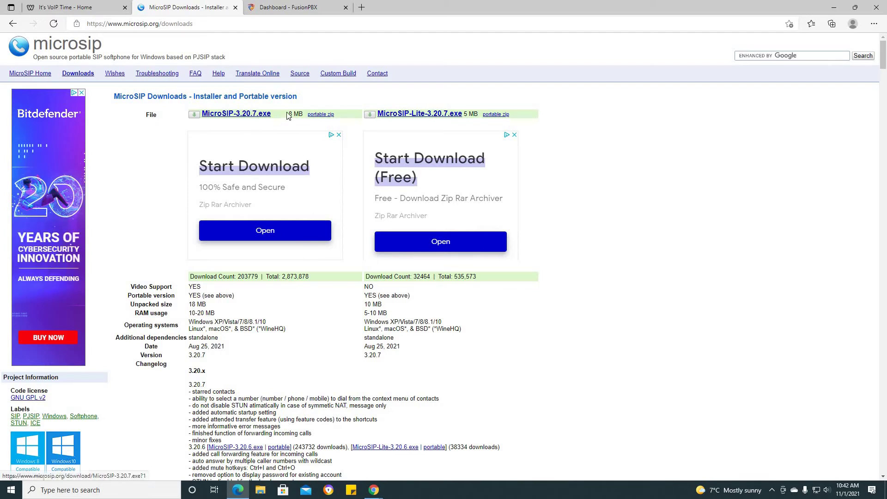
pyautogui.click(854, 9)
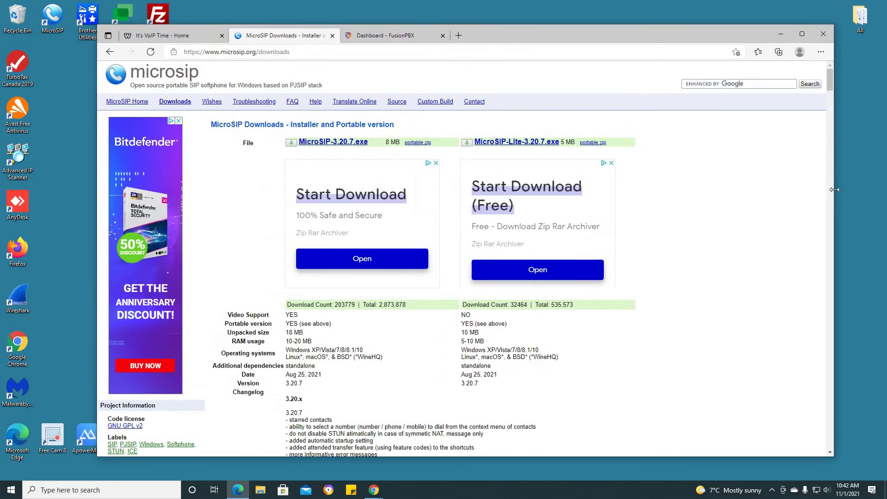
pyautogui.moveTo(834, 190); pyautogui.dragTo(614, 216)
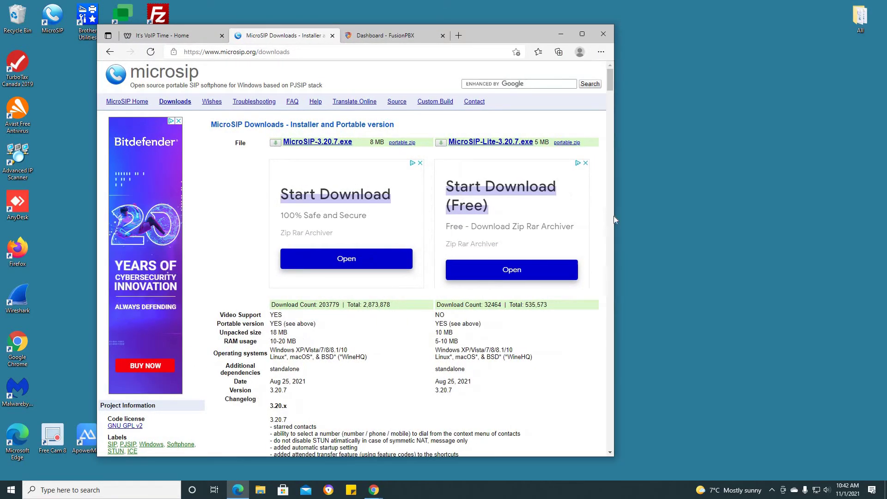
# Launch the MicroSIP softphone from the desktop and move its window clear of the browser
pyautogui.doubleClick(43, 19)
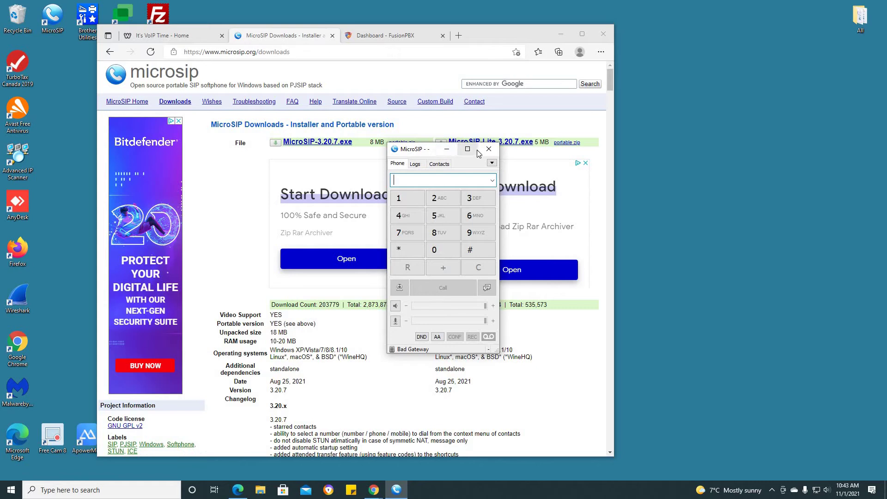
pyautogui.click(395, 153)
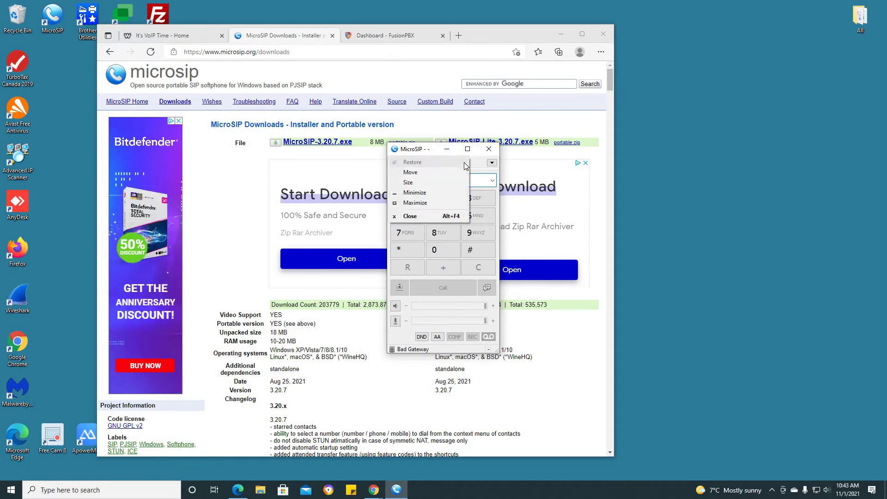
pyautogui.click(456, 151)
pyautogui.click(456, 151)
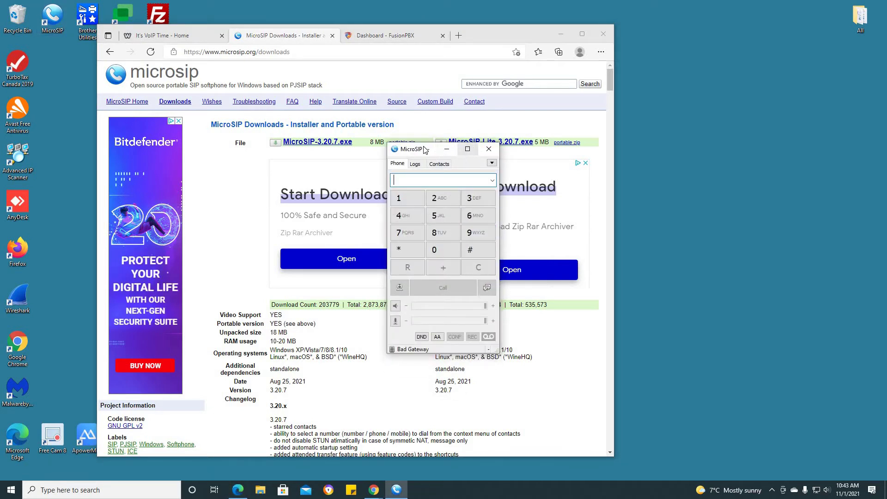
pyautogui.moveTo(432, 150); pyautogui.dragTo(817, 278)
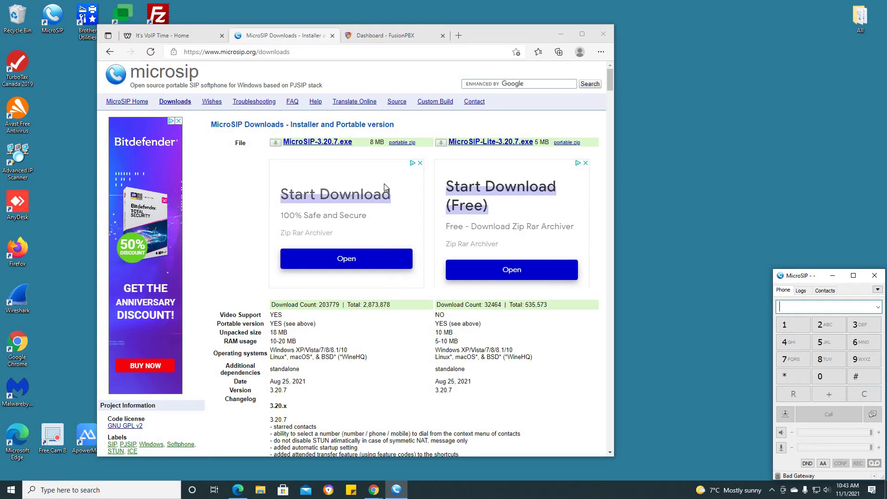
# Switch to FusionPBX, open the settings of extension 310, and arrange the browser window so the form and MicroSIP are both visible
pyautogui.click(378, 38)
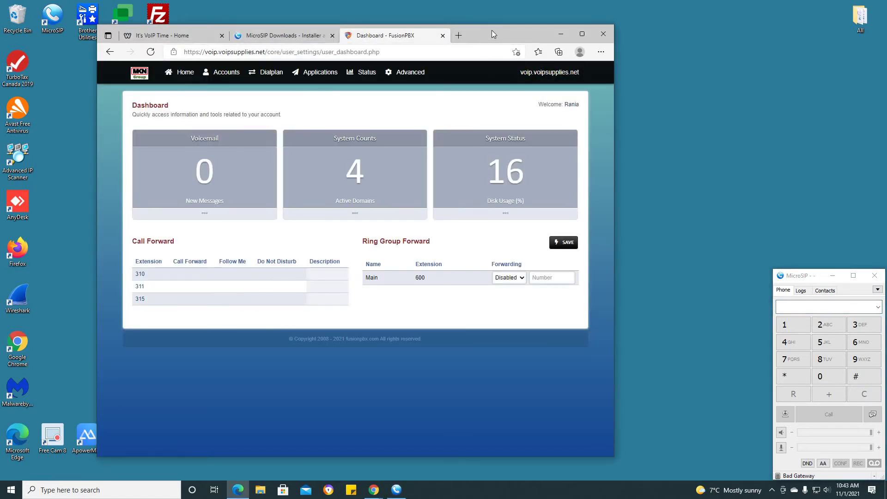
pyautogui.moveTo(490, 30); pyautogui.dragTo(430, 34)
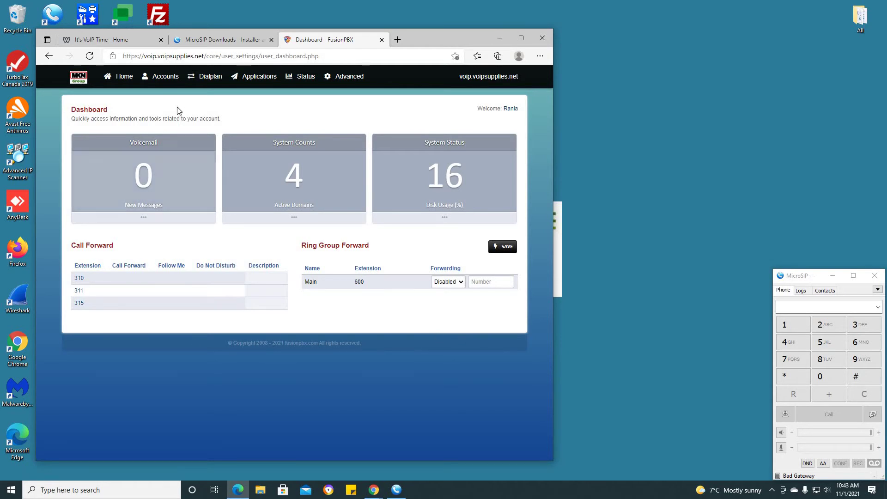
pyautogui.click(171, 78)
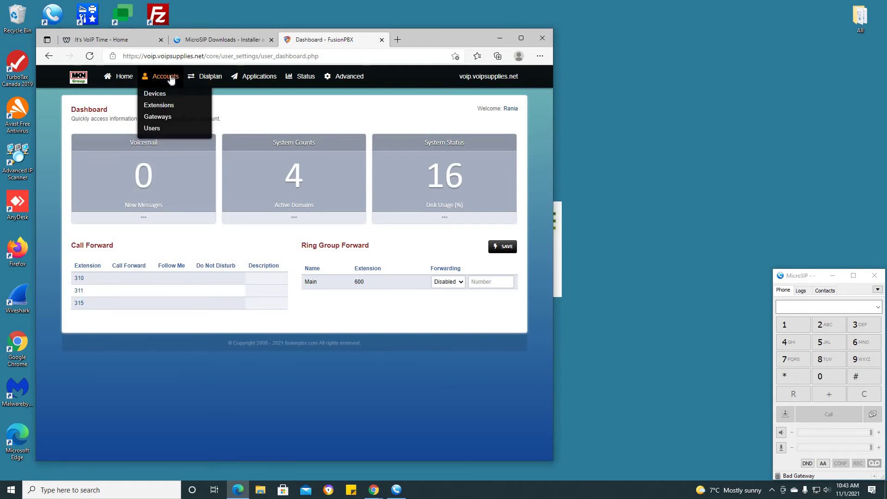
pyautogui.click(167, 108)
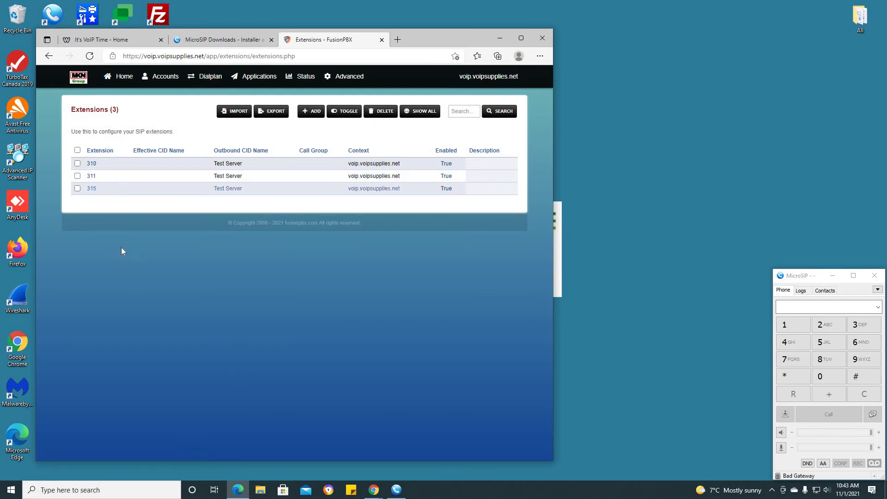
pyautogui.click(130, 171)
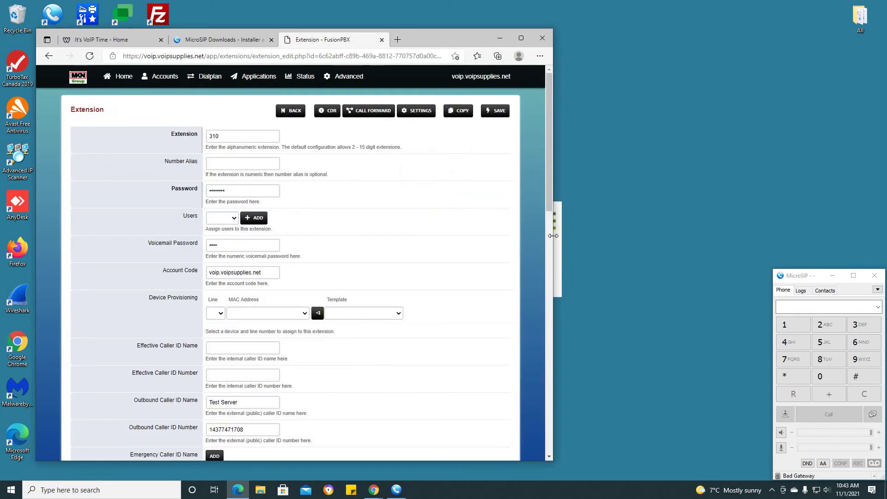
pyautogui.moveTo(616, 247); pyautogui.dragTo(671, 259)
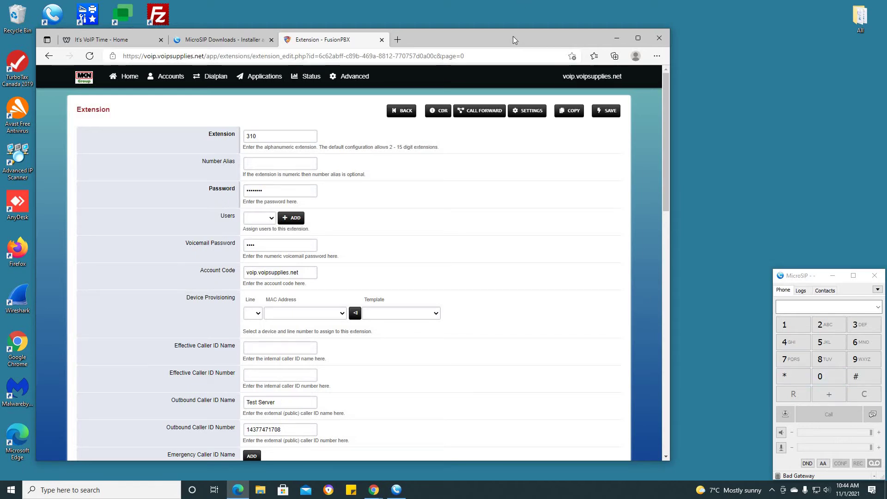
pyautogui.moveTo(513, 36); pyautogui.dragTo(497, 32)
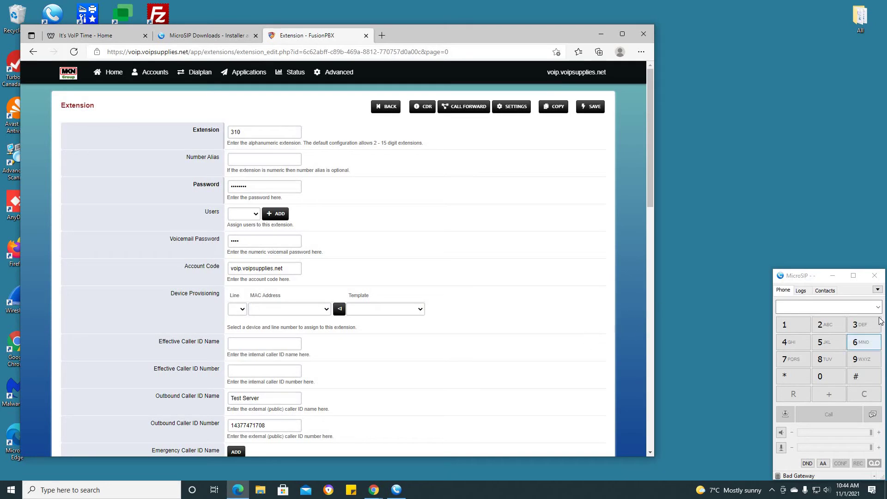
# Open the MicroSIP account for editing and set its account name to Testing
pyautogui.click(877, 290)
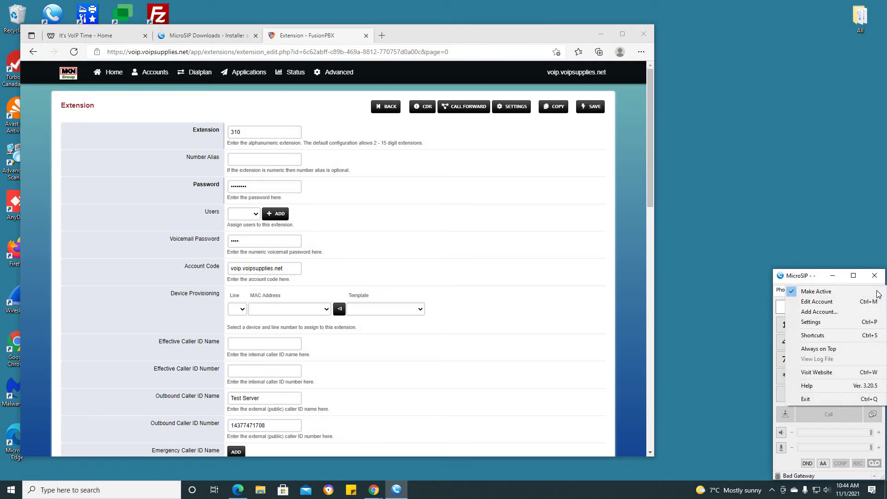
pyautogui.click(836, 302)
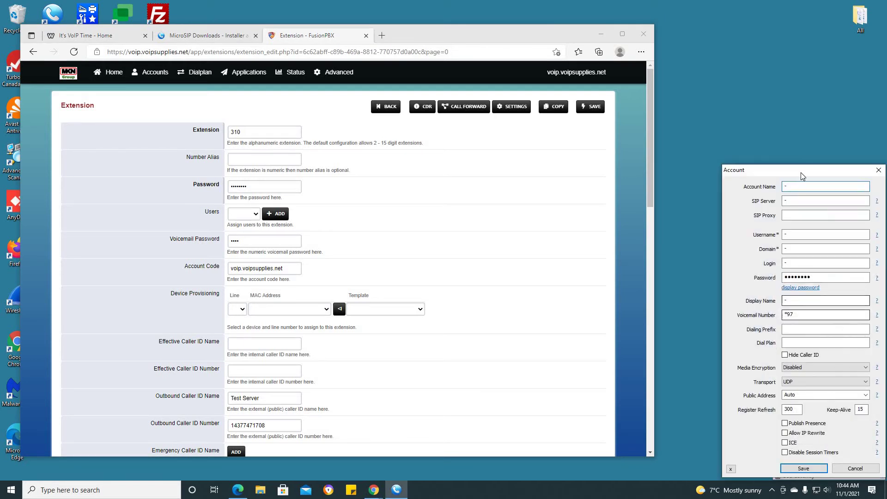
pyautogui.moveTo(805, 178)
pyautogui.mouseDown()
pyautogui.moveTo(791, 144)
pyautogui.moveTo(802, 174)
pyautogui.mouseUp()
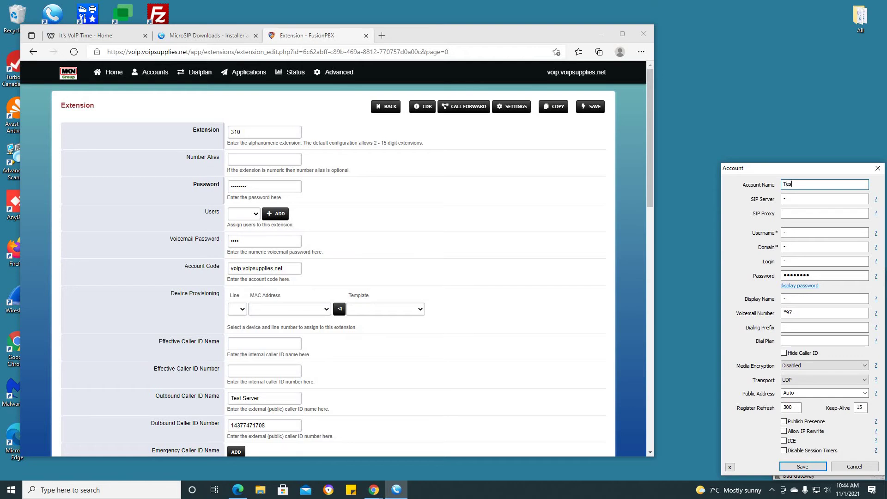
pyautogui.write('ng')
pyautogui.press('Tab')
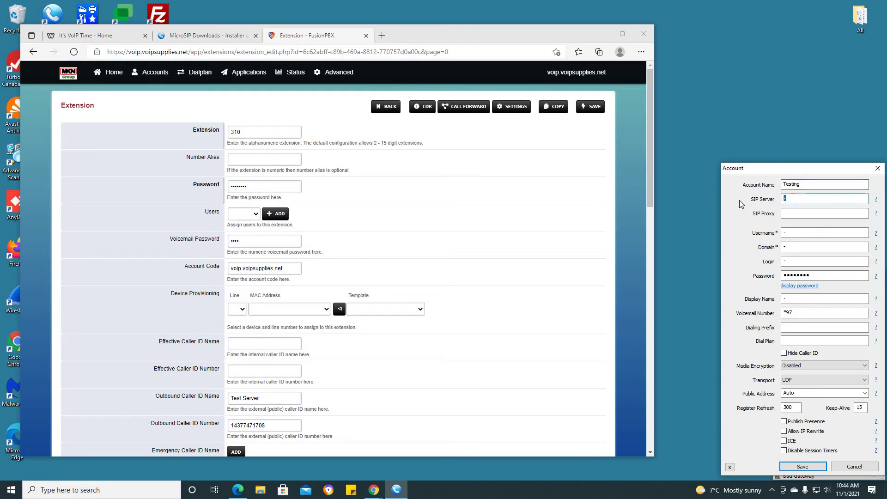
# Copy the domain voip.voipsupplies.net from FusionPBX and enter it as the SIP server of the MicroSIP account
pyautogui.press('BackSpace')
pyautogui.moveTo(541, 74); pyautogui.dragTo(601, 76)
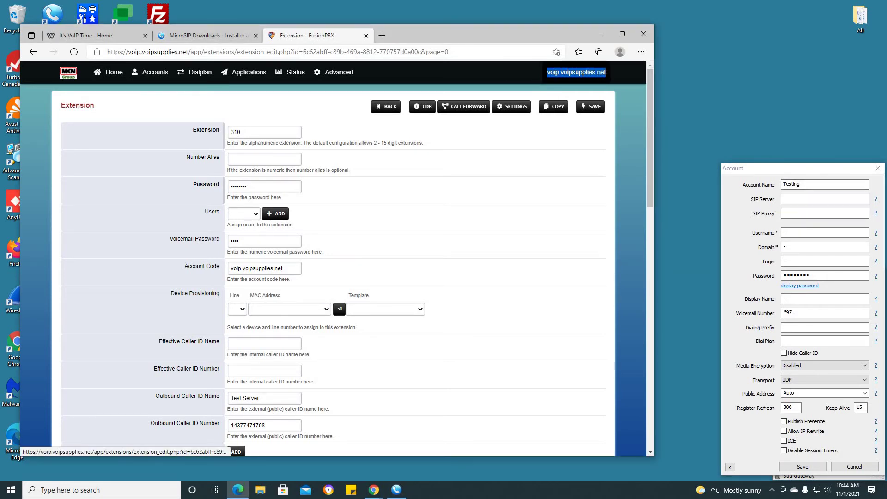
pyautogui.rightClick(593, 75)
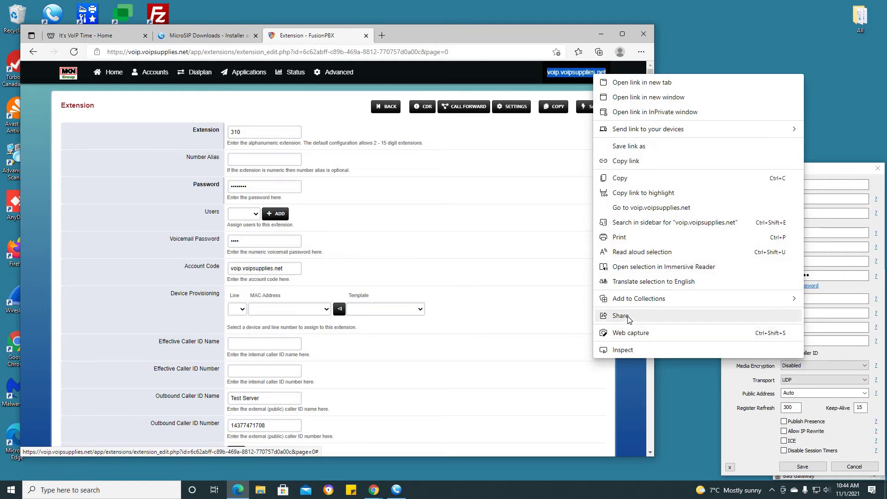
pyautogui.click(622, 180)
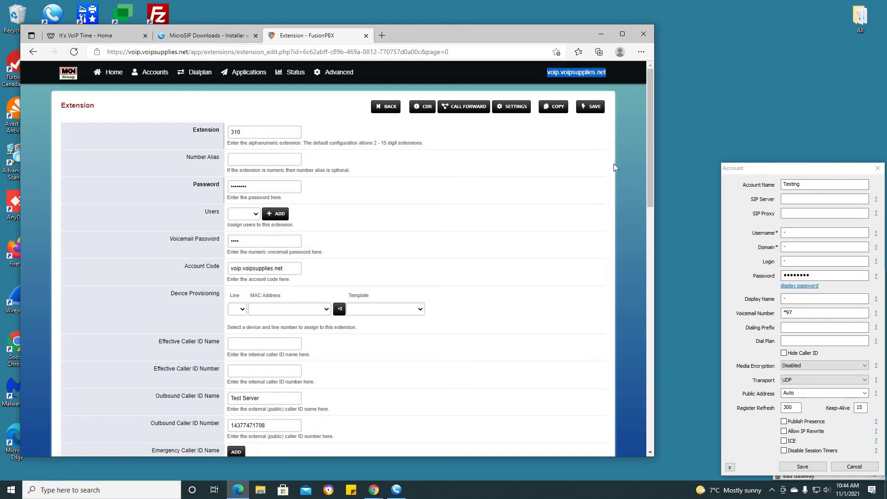
pyautogui.click(577, 82)
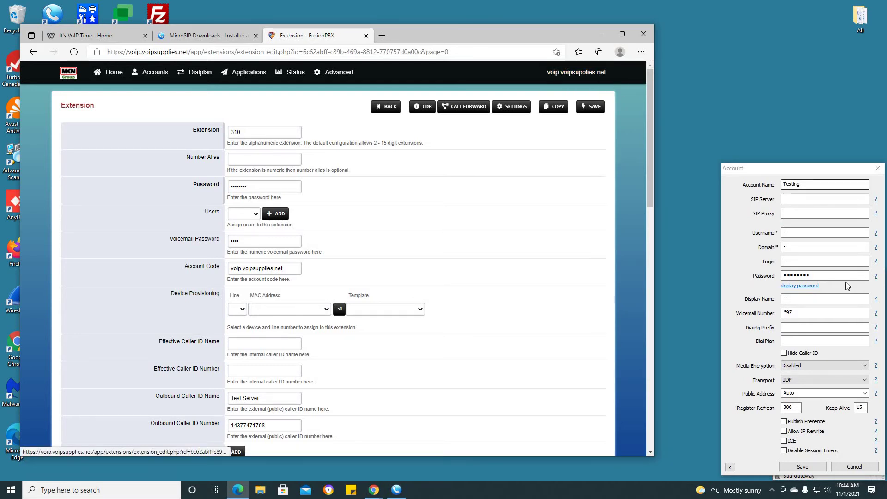
pyautogui.click(811, 199)
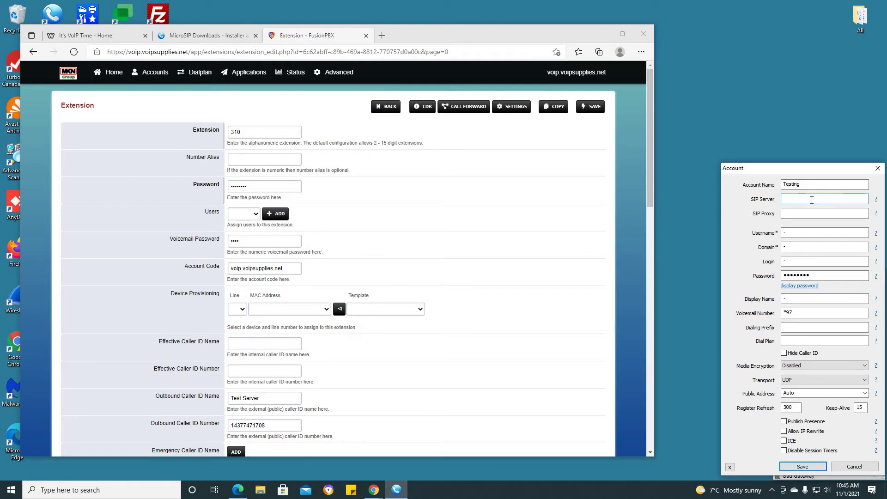
pyautogui.hotkey('ctrl', 'v')
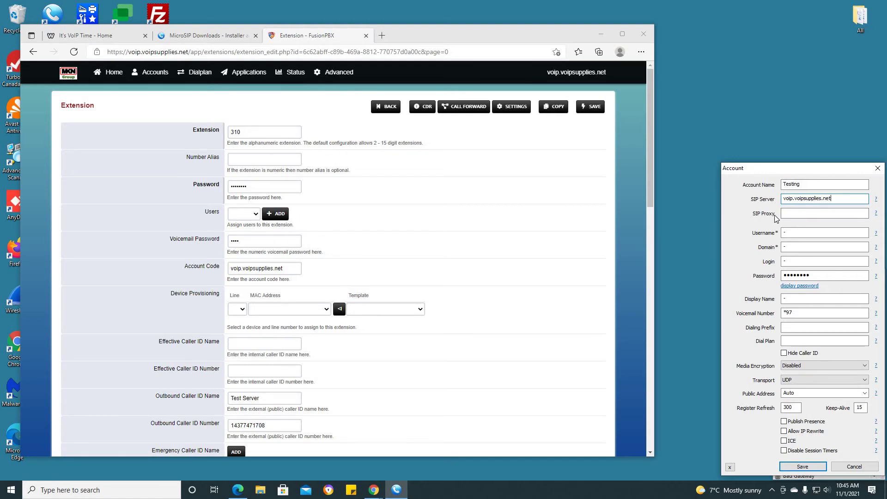
# Set the MicroSIP account's username to 310, its domain to voip.voipsupplies.net and its login to 310
pyautogui.doubleClick(802, 234)
pyautogui.write('310')
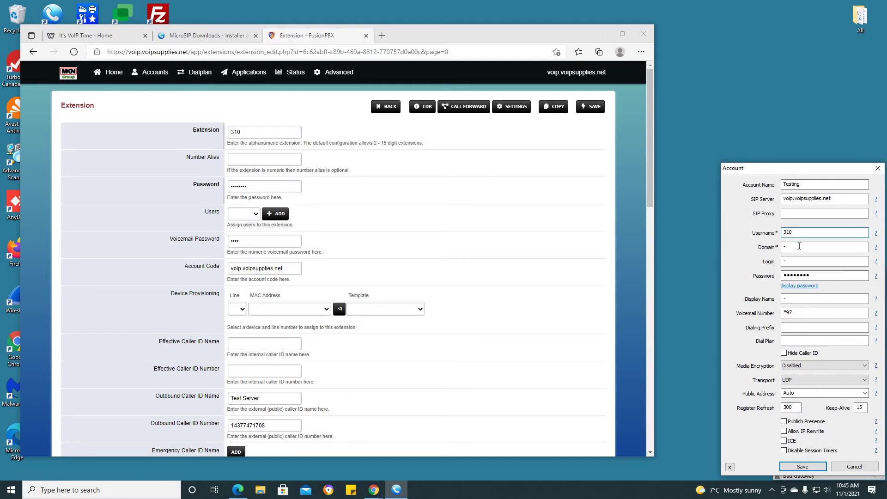
pyautogui.press('Tab')
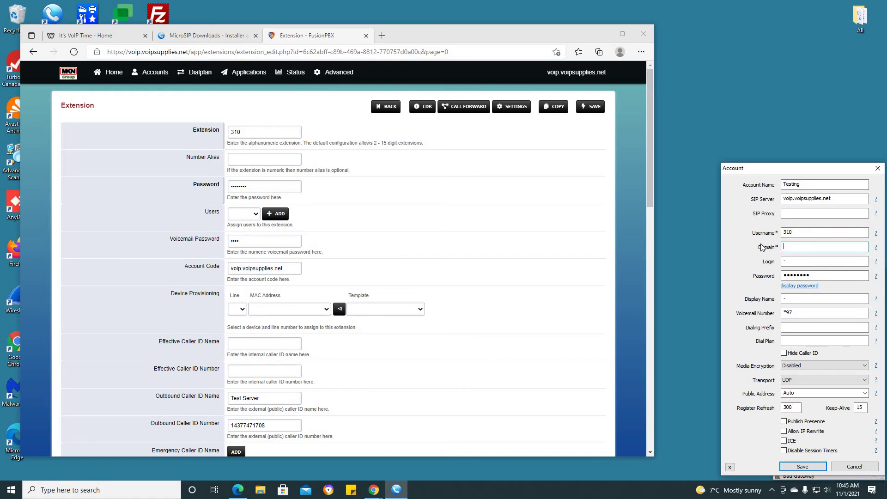
pyautogui.hotkey('ctrl', 'v')
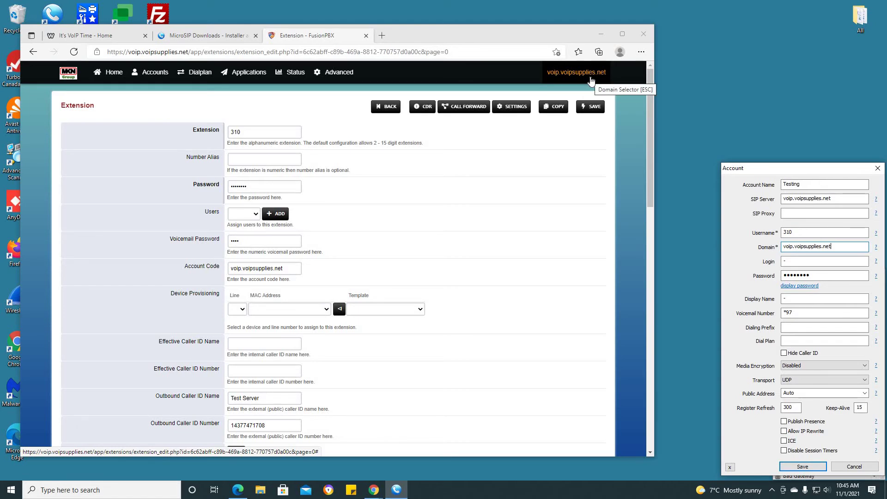
pyautogui.doubleClick(784, 261)
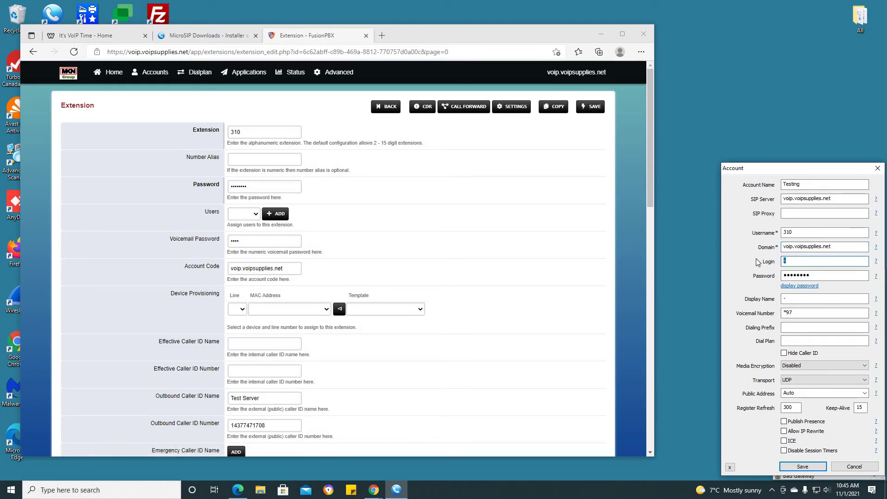
pyautogui.write('310')
# Copy the password of extension 310 from FusionPBX and paste it as the password of the MicroSIP account
pyautogui.moveTo(271, 185)
pyautogui.moveTo(190, 185); pyautogui.dragTo(259, 186)
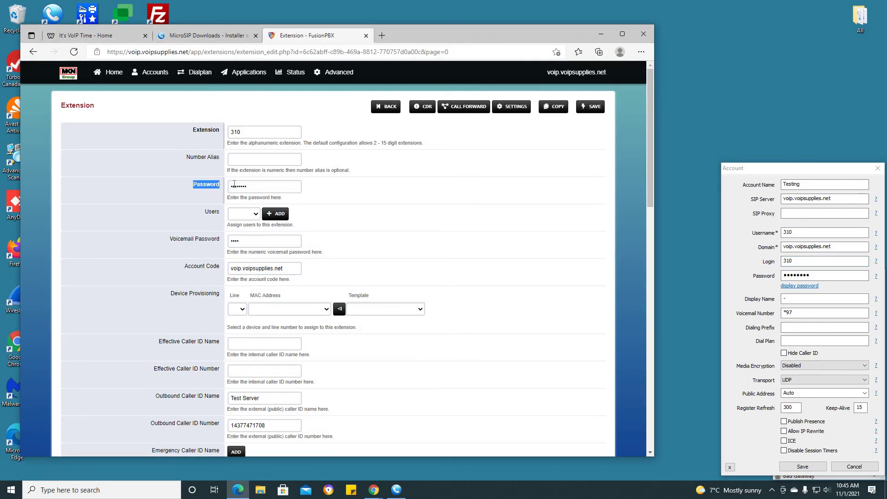
pyautogui.click(276, 188)
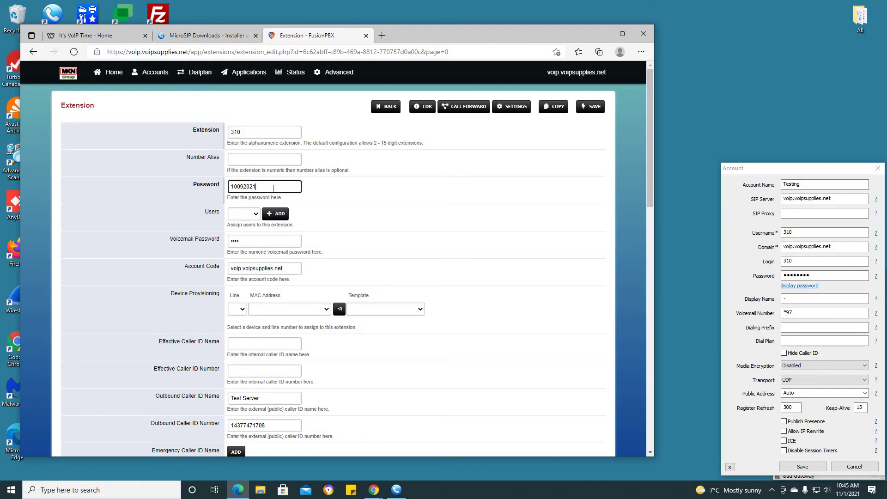
pyautogui.doubleClick(268, 187)
pyautogui.rightClick(240, 186)
pyautogui.click(273, 226)
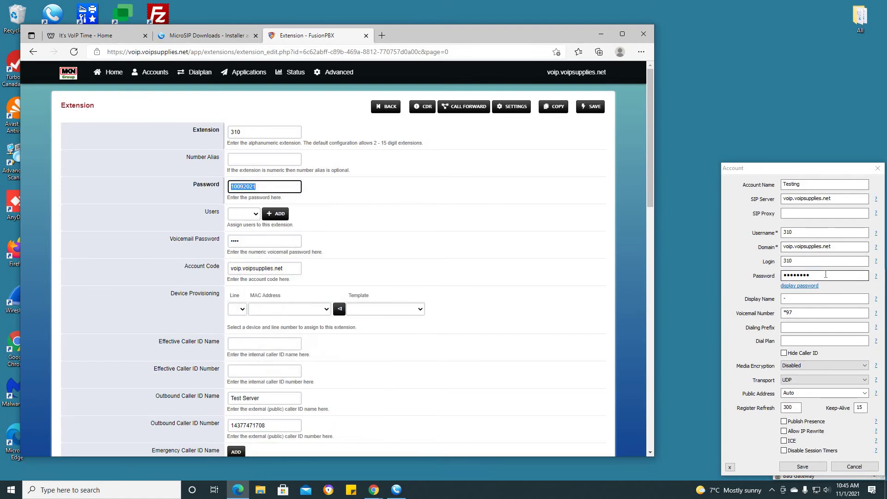
pyautogui.click(730, 277)
pyautogui.hotkey('ctrl', 'v')
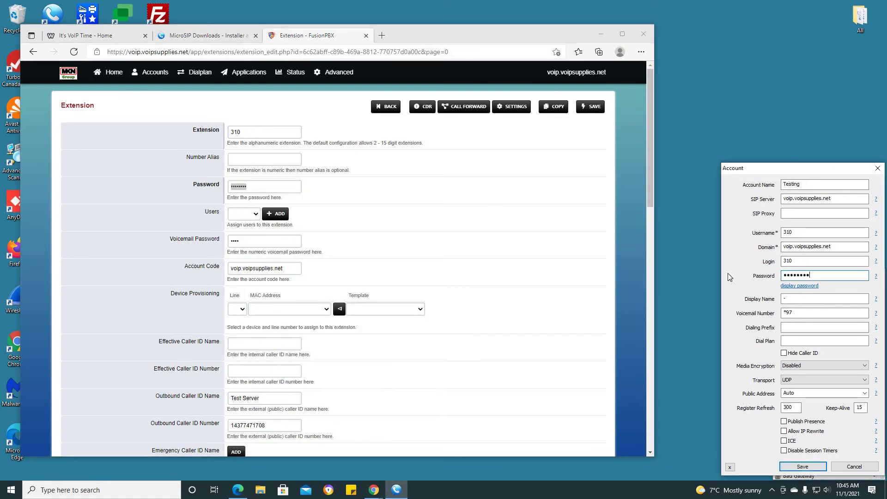
# Set the MicroSIP account's display name to Testing, choose UDP as the transport and save the account
pyautogui.press('Tab')
pyautogui.press('Tab')
pyautogui.write('Testing')
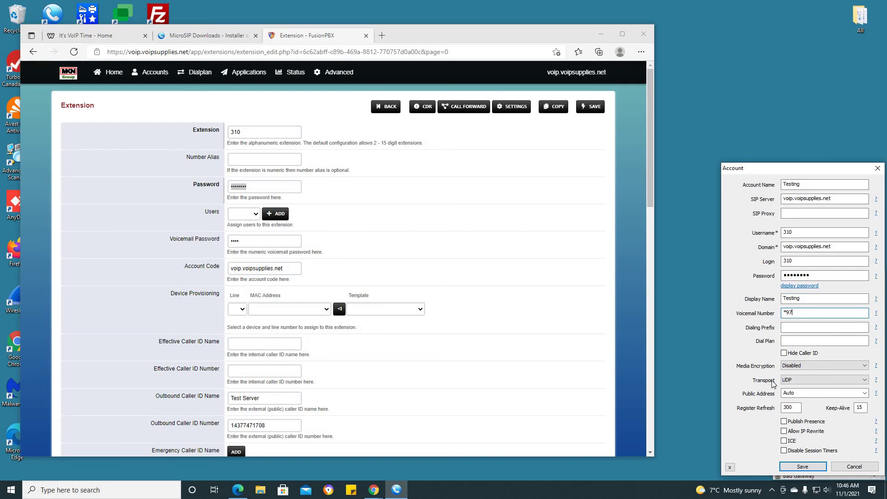
pyautogui.click(810, 380)
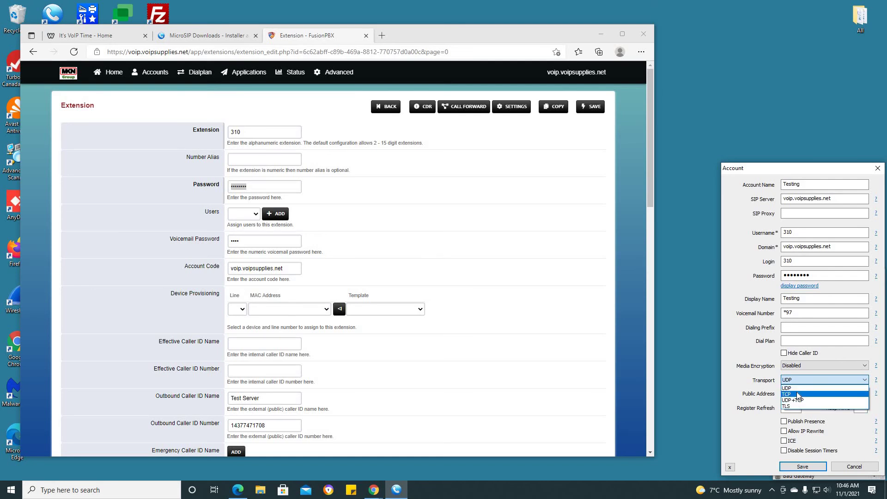
pyautogui.click(797, 389)
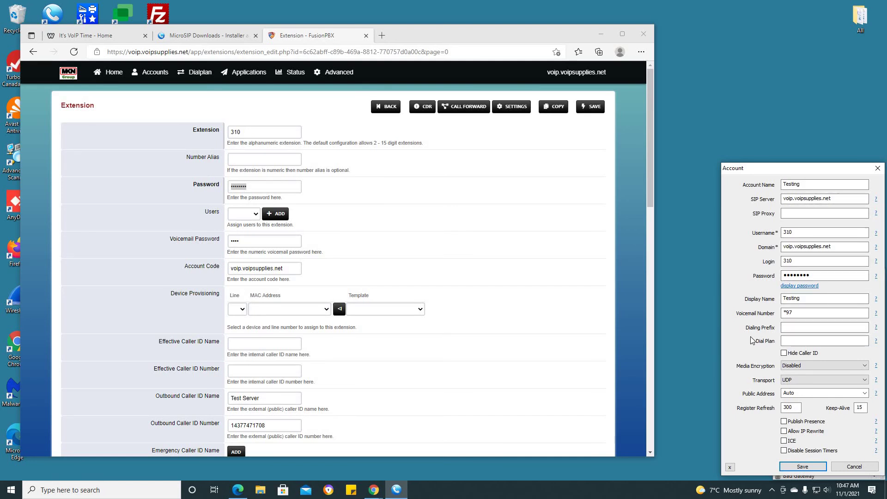
pyautogui.click(804, 467)
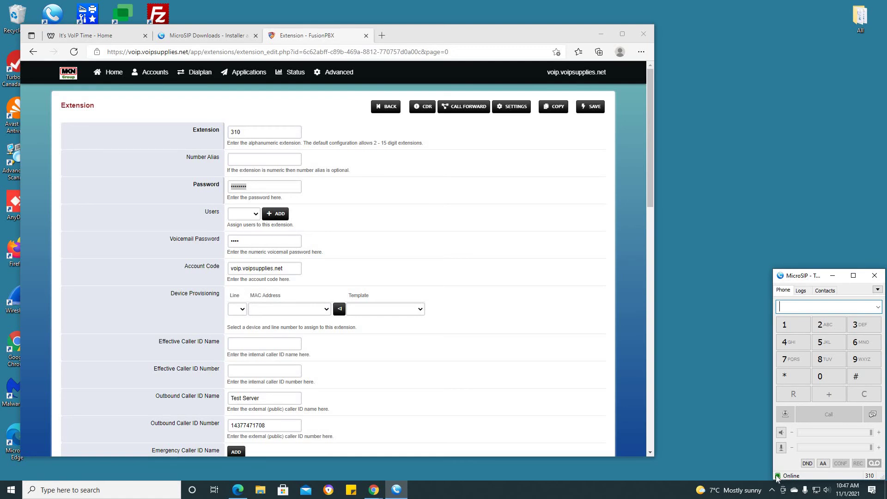
# Reopen the saved MicroSIP account settings to review them, and save them again
pyautogui.click(877, 290)
pyautogui.click(841, 301)
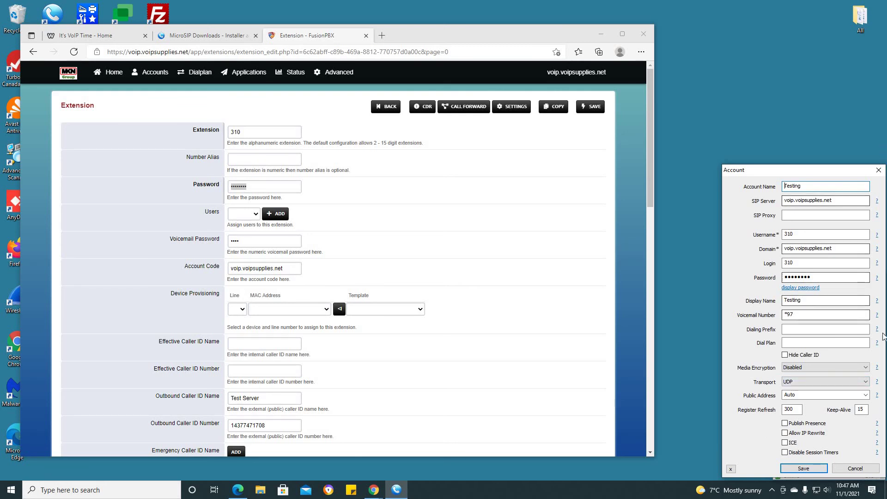
pyautogui.click(803, 468)
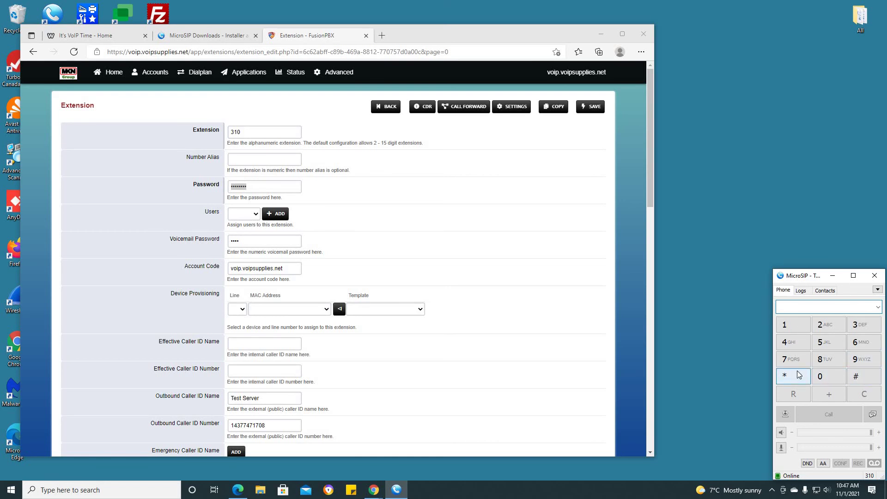
# Place a test call from MicroSIP to an outside phone number and end it once it has connected
pyautogui.click(789, 342)
pyautogui.click(786, 325)
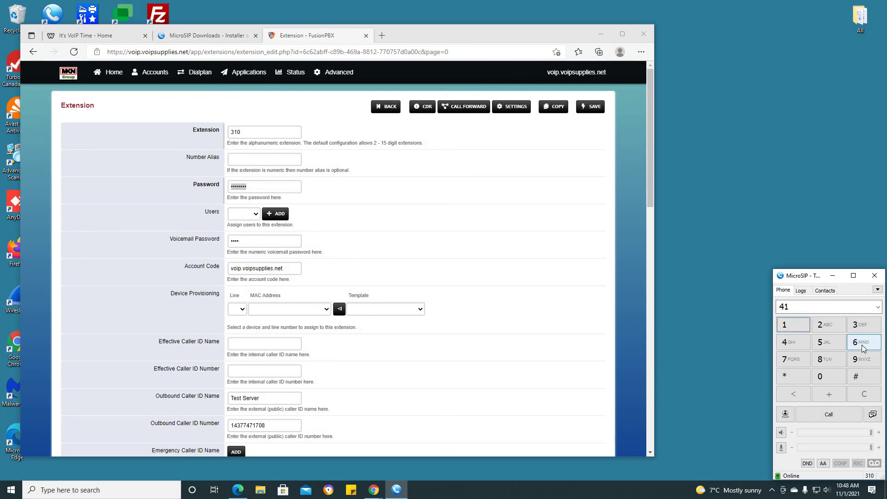
pyautogui.click(865, 344)
pyautogui.click(866, 345)
pyautogui.click(863, 325)
pyautogui.click(862, 361)
pyautogui.click(780, 326)
pyautogui.click(827, 344)
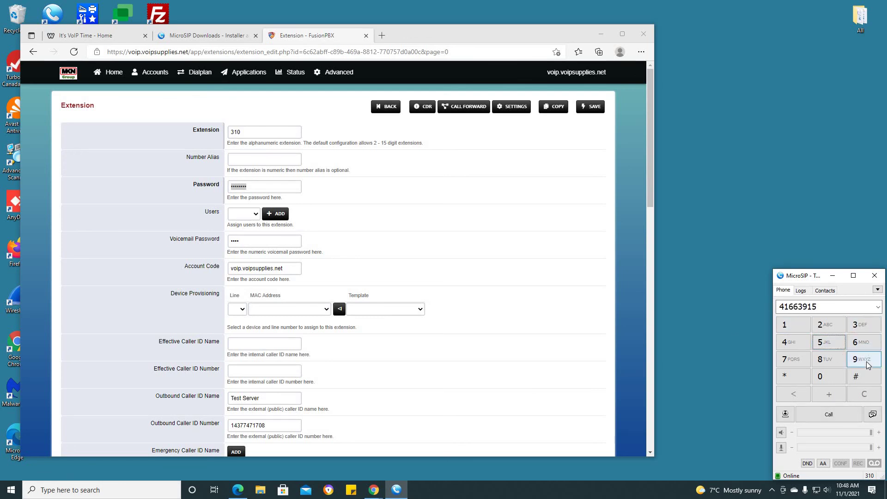
pyautogui.click(867, 364)
pyautogui.click(866, 365)
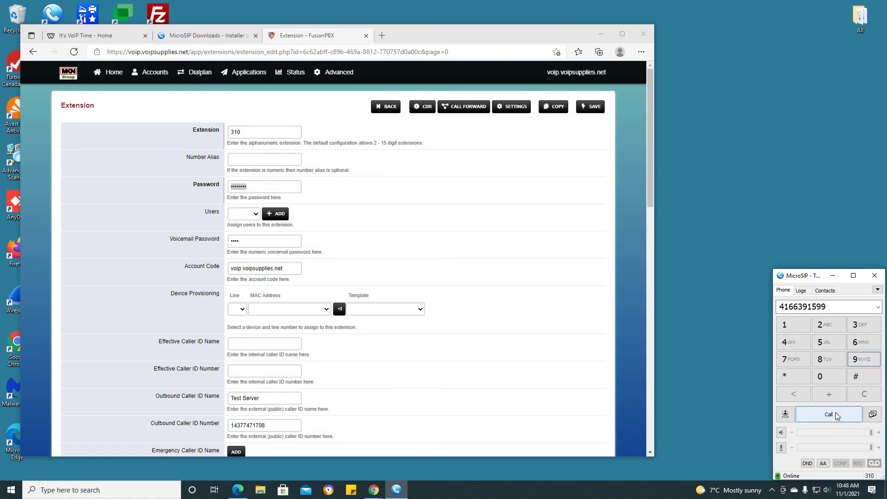
pyautogui.click(835, 412)
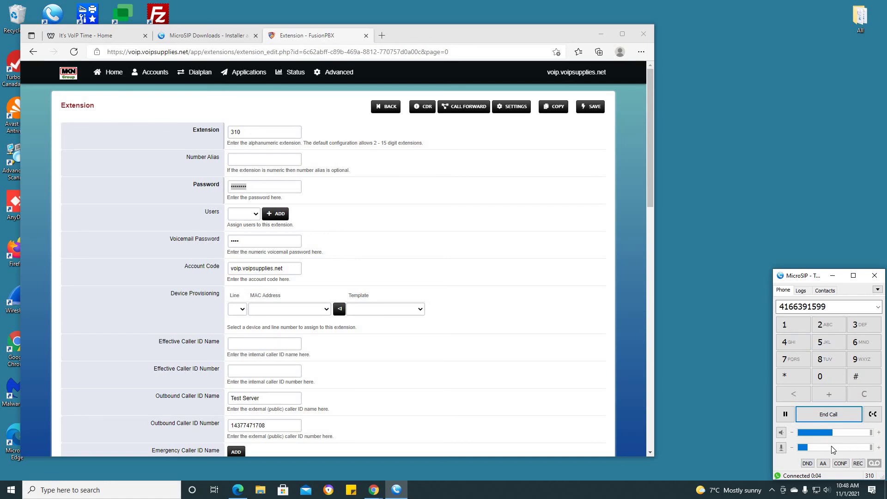
pyautogui.click(834, 418)
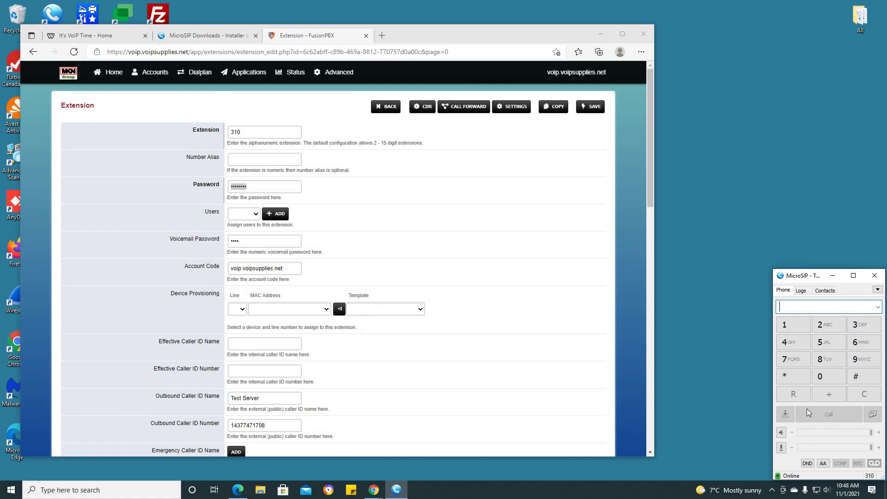
# Maximize the FusionPBX browser window and bring the MicroSIP window in front of it
pyautogui.click(622, 34)
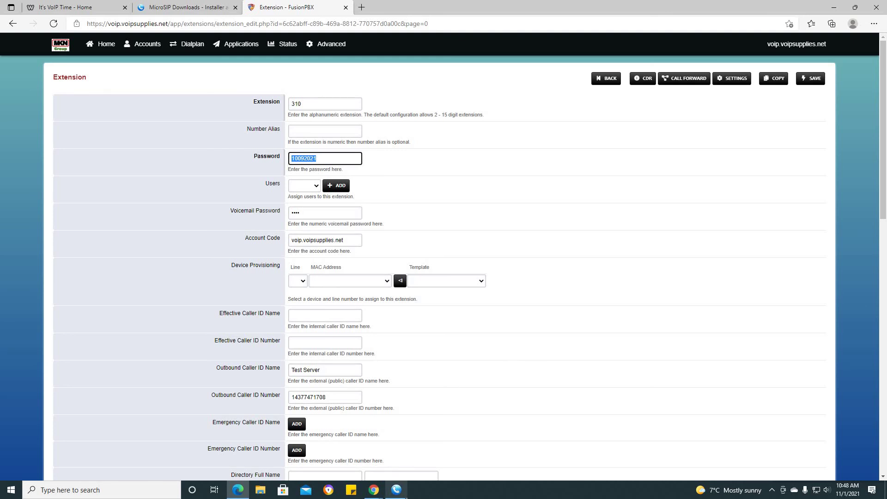
pyautogui.click(396, 489)
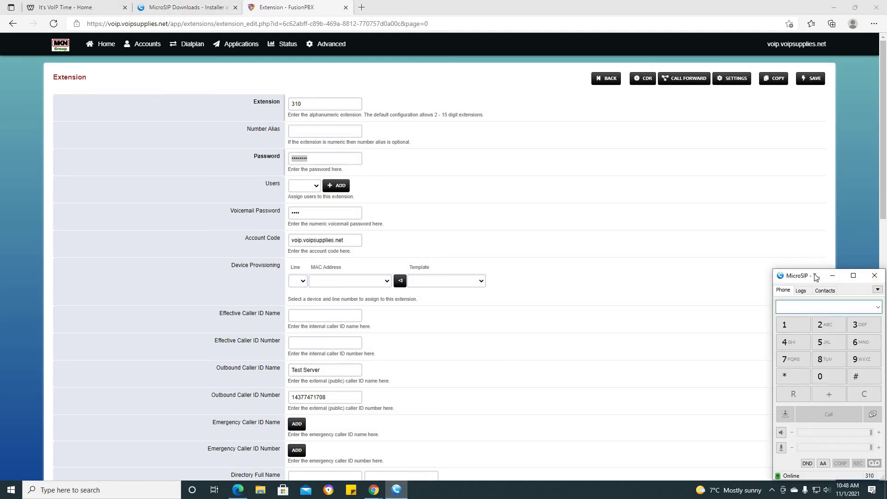